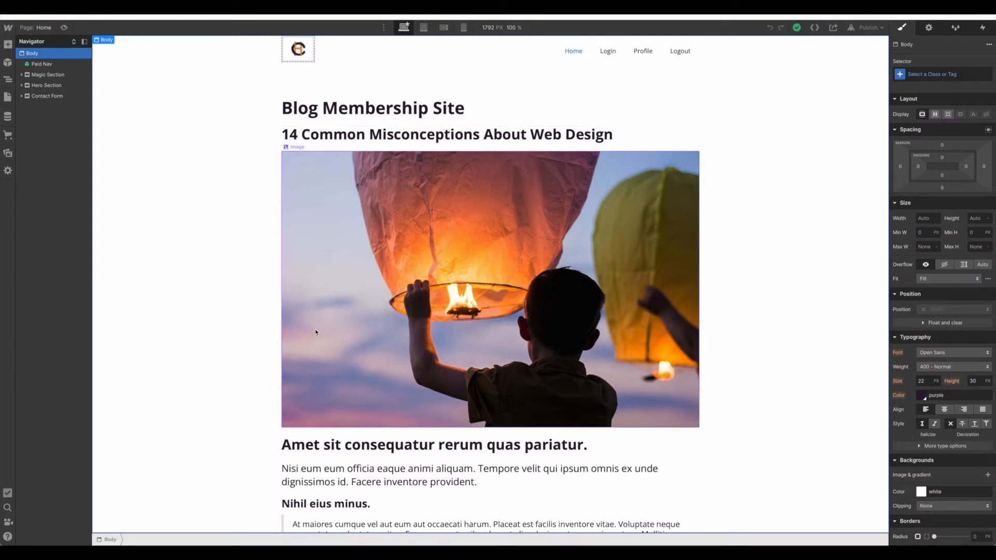
Open the Paid Nav symbol, check the element IDs of its Home, Login, Profile and Logout links, and return to the instance
{"action": "left_click", "coordinate": [243, 138]}
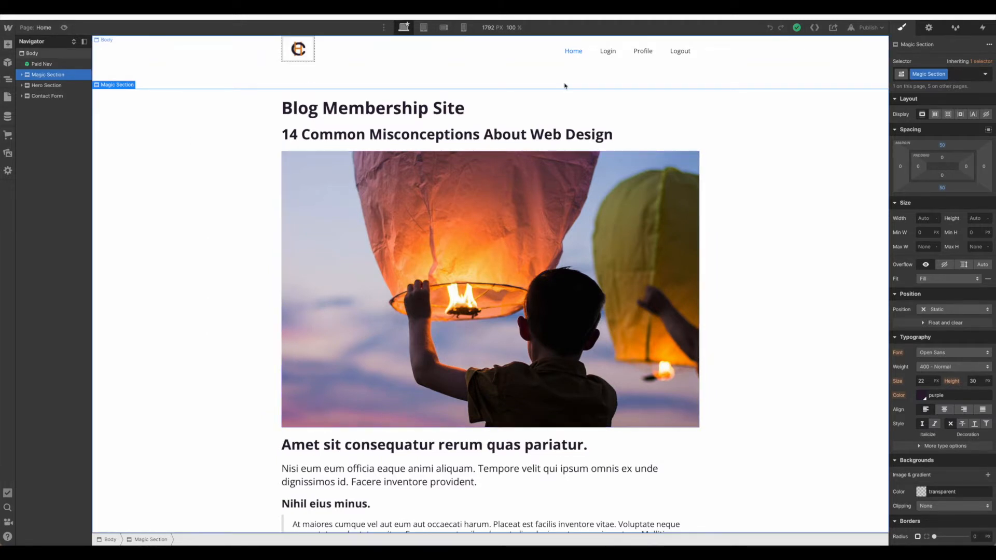
{"action": "left_click", "coordinate": [566, 60]}
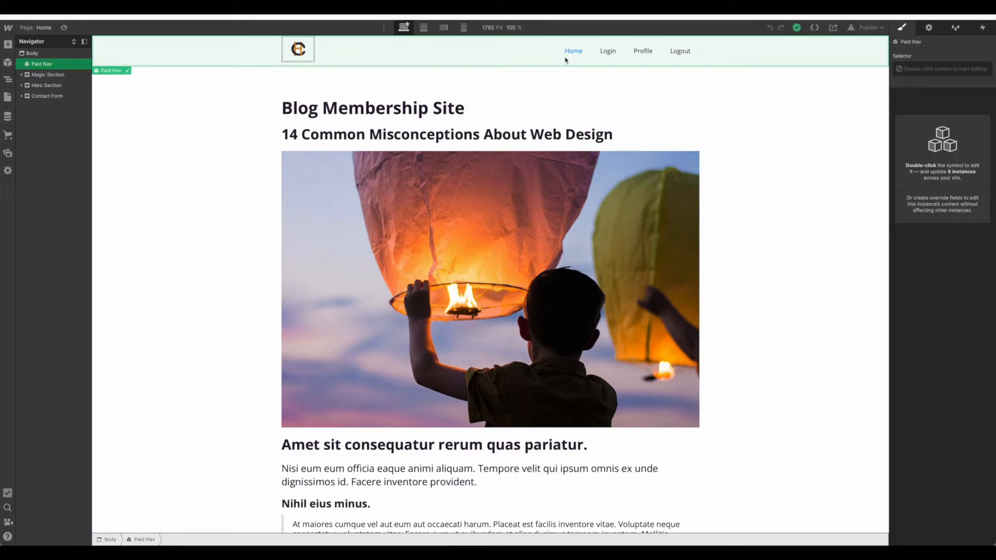
{"action": "double_click", "coordinate": [566, 60]}
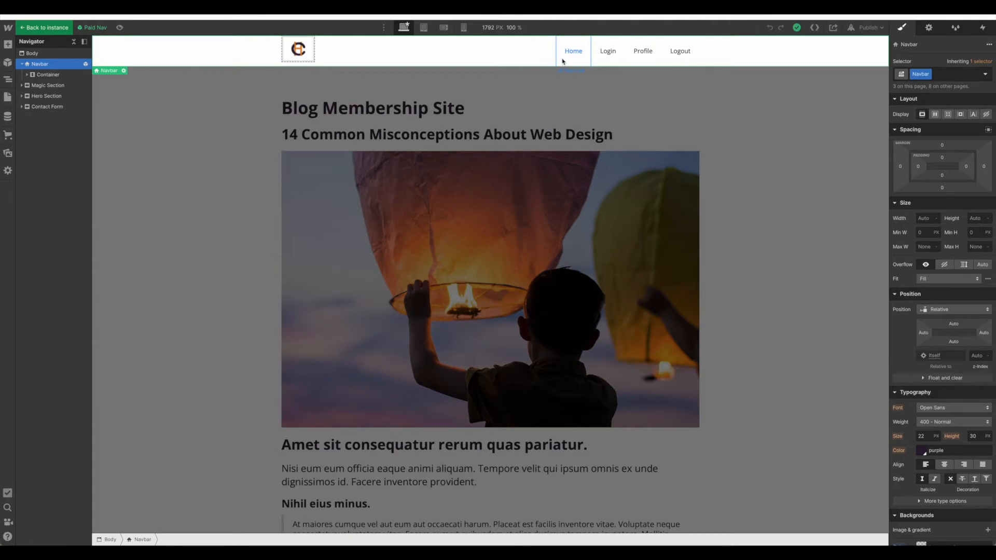
{"action": "left_click", "coordinate": [562, 61]}
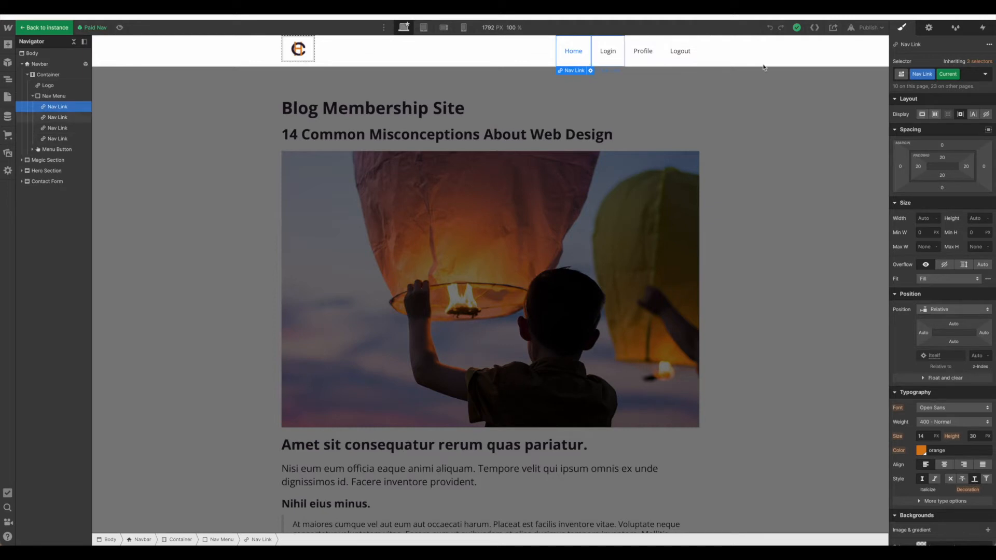
{"action": "left_click", "coordinate": [928, 29]}
{"action": "double_click", "coordinate": [949, 57]}
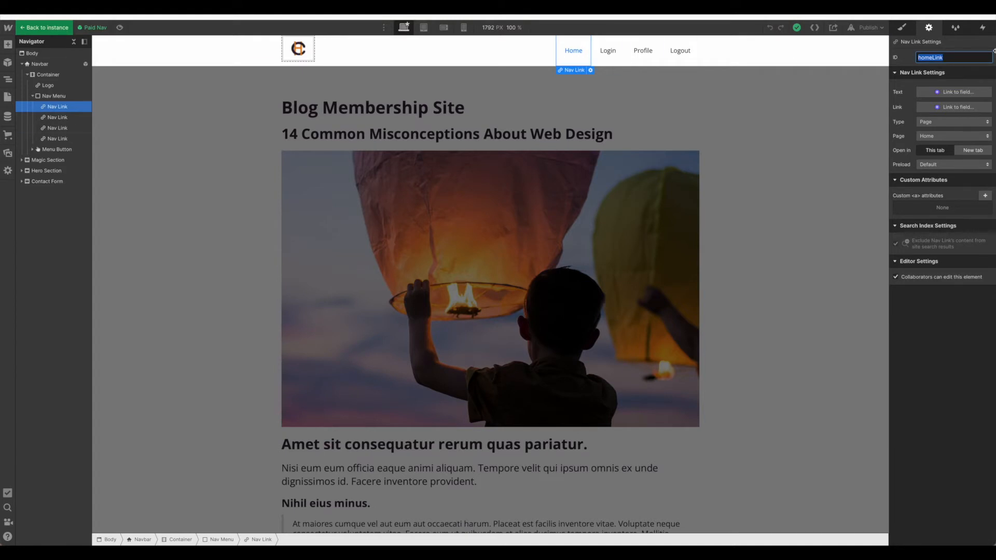
{"action": "left_click", "coordinate": [615, 61]}
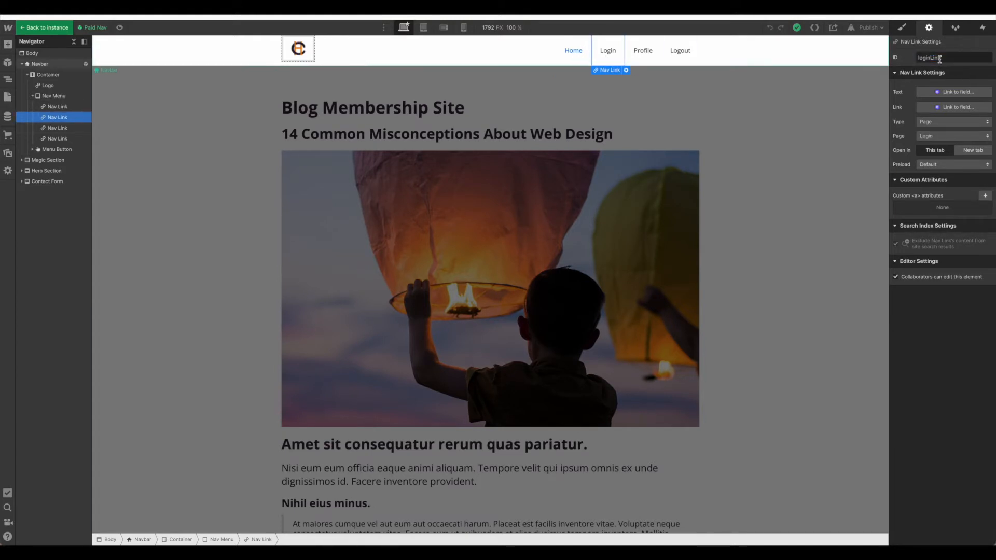
{"action": "left_click", "coordinate": [641, 61]}
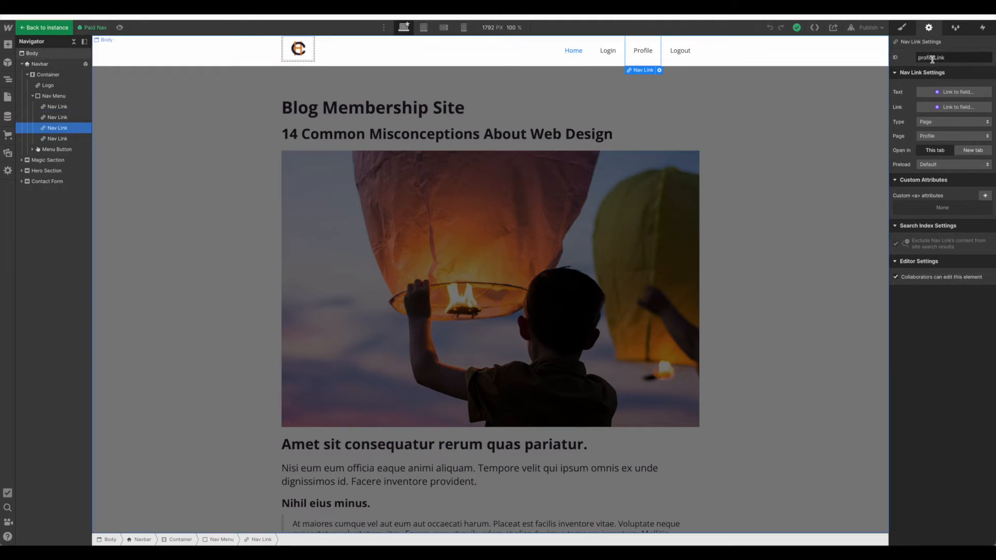
{"action": "left_click", "coordinate": [690, 52]}
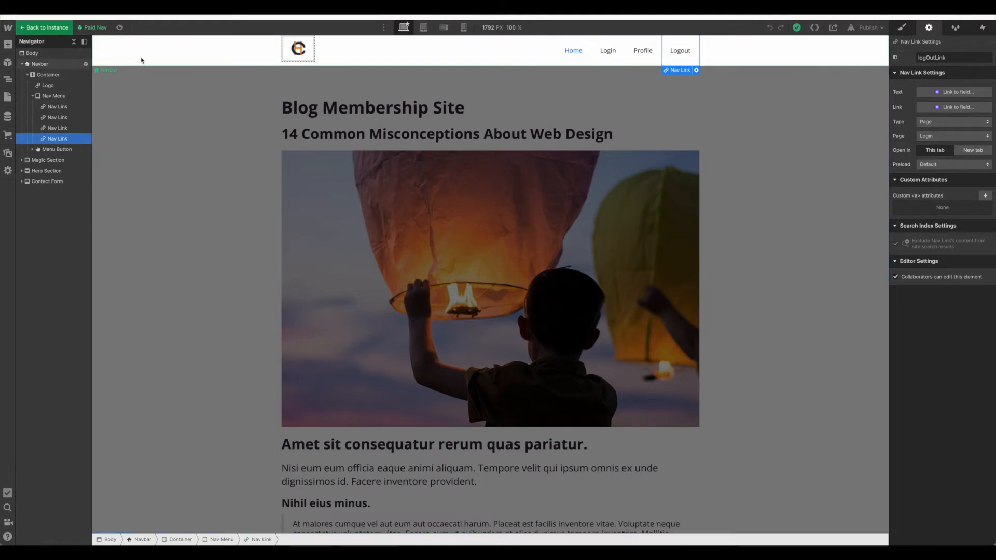
{"action": "left_click", "coordinate": [48, 30]}
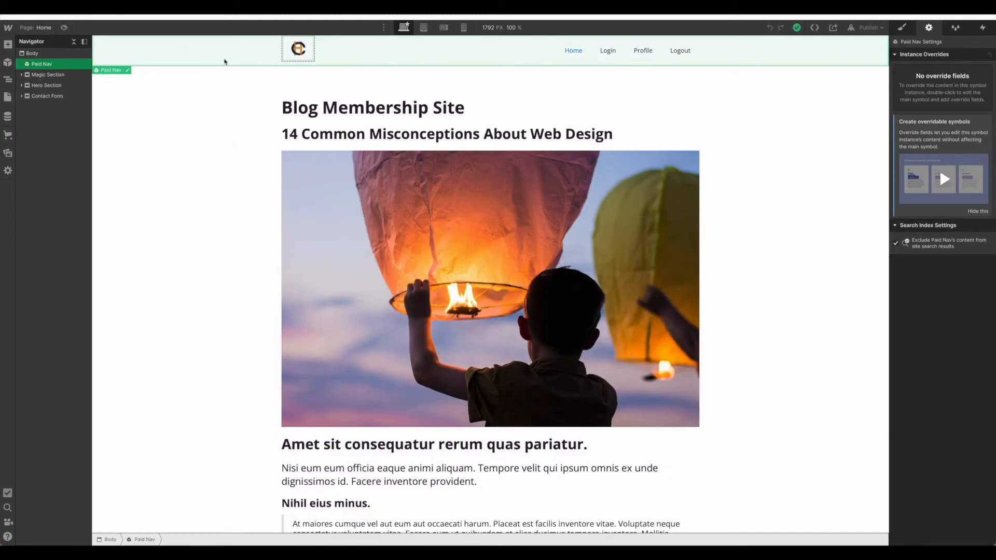
Open the main symbol of the Paid Nav instance to view its structure, and return to the Home page
{"action": "right_click", "coordinate": [110, 72]}
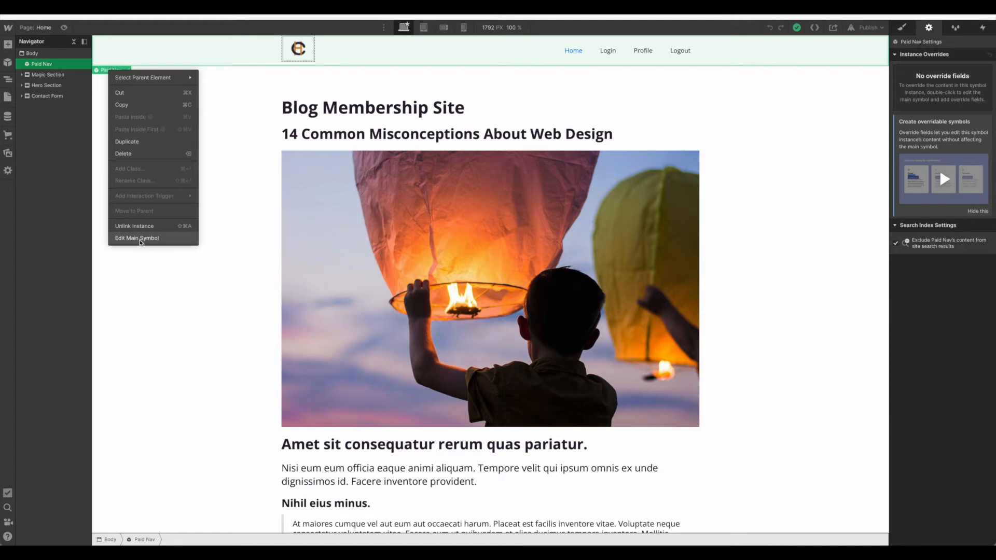
{"action": "left_click", "coordinate": [139, 239]}
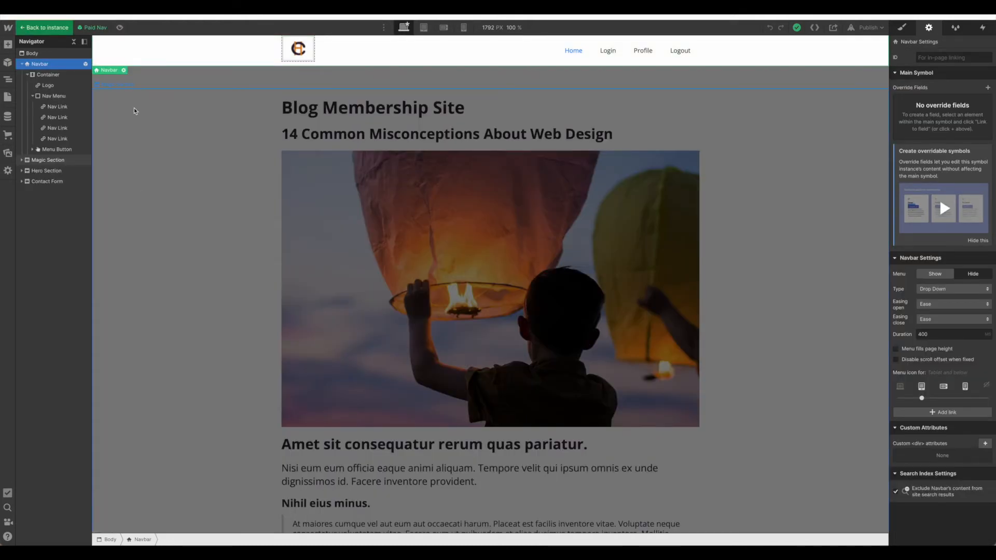
{"action": "left_click", "coordinate": [45, 28]}
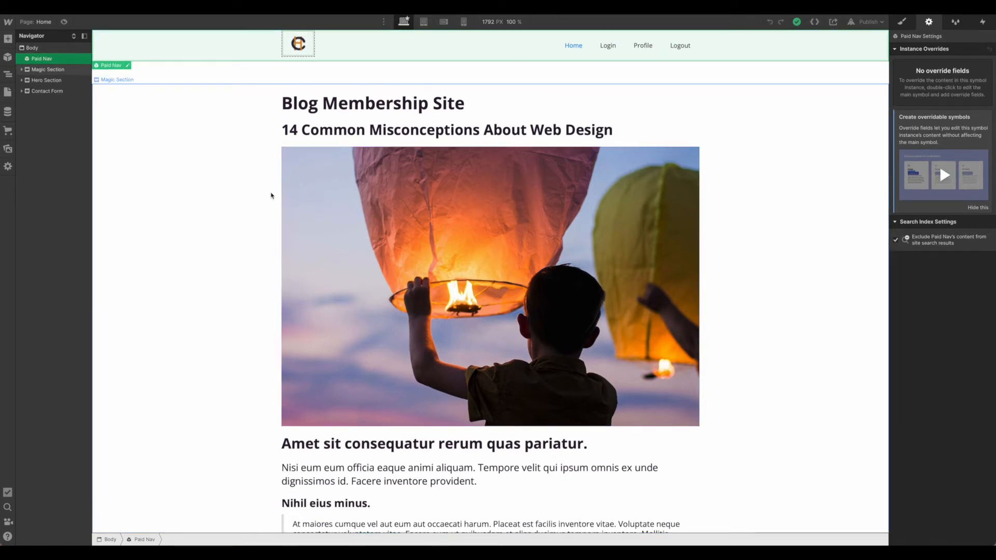
Open the Login page and inspect the settings of its heading, Email Address label and email text field
{"action": "left_click", "coordinate": [8, 92]}
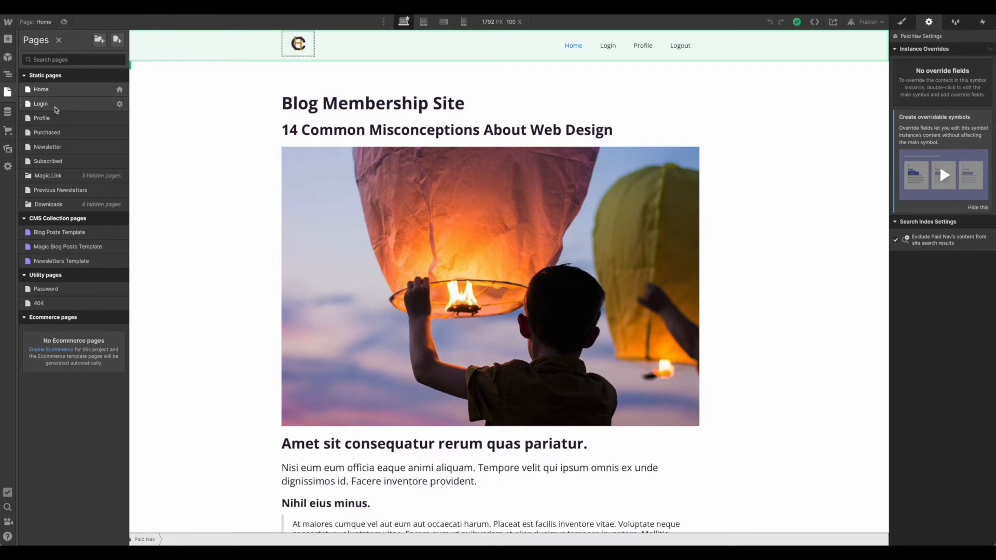
{"action": "left_click", "coordinate": [56, 108]}
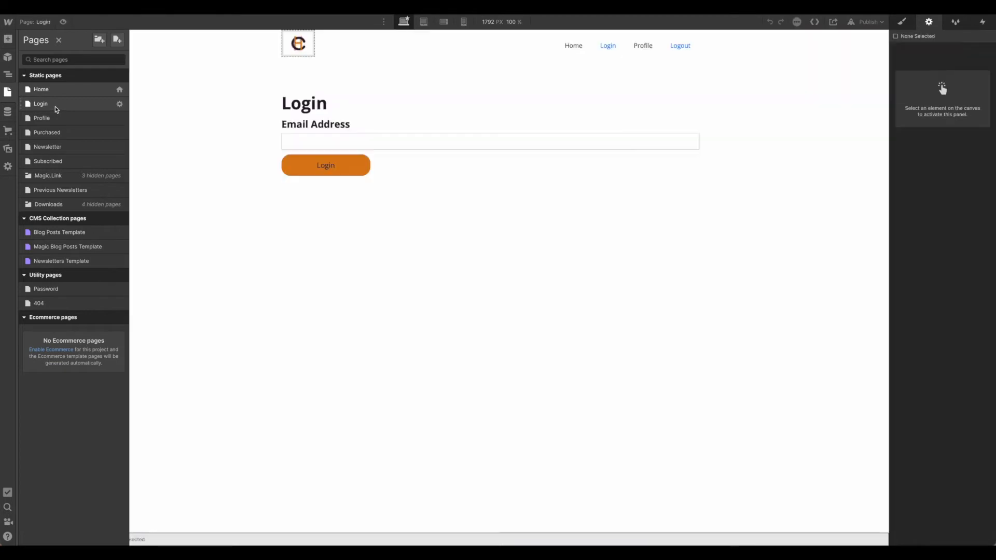
{"action": "left_click", "coordinate": [275, 162]}
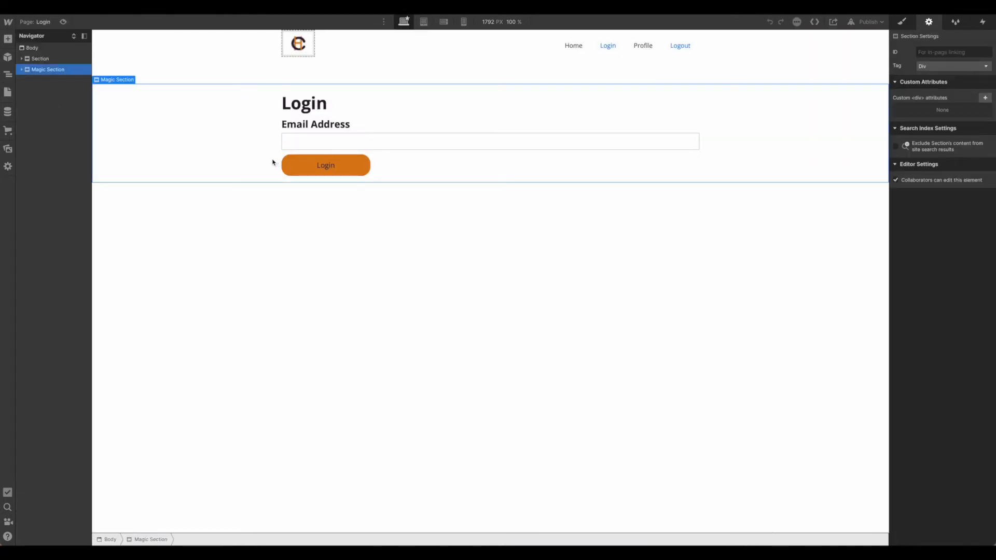
{"action": "left_click", "coordinate": [286, 112]}
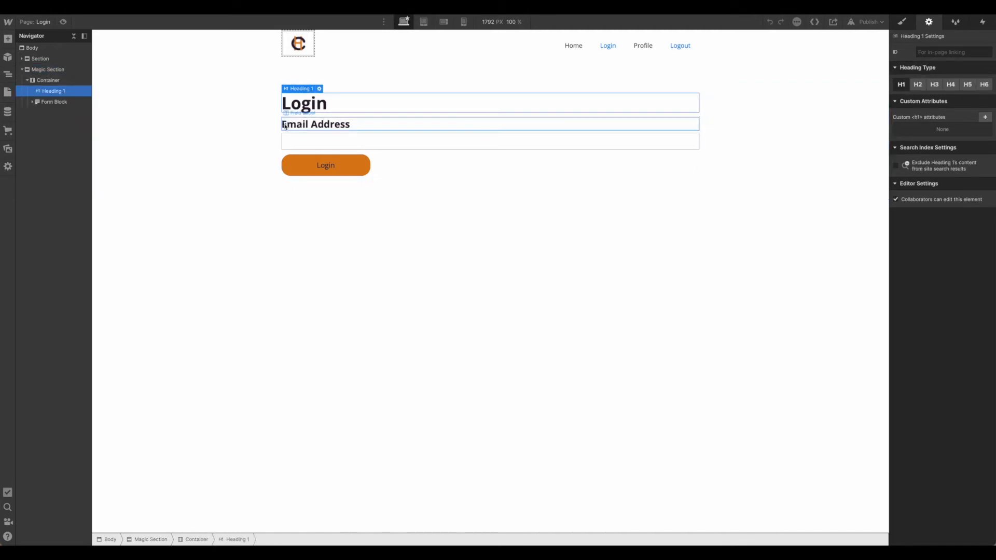
{"action": "left_click", "coordinate": [285, 126]}
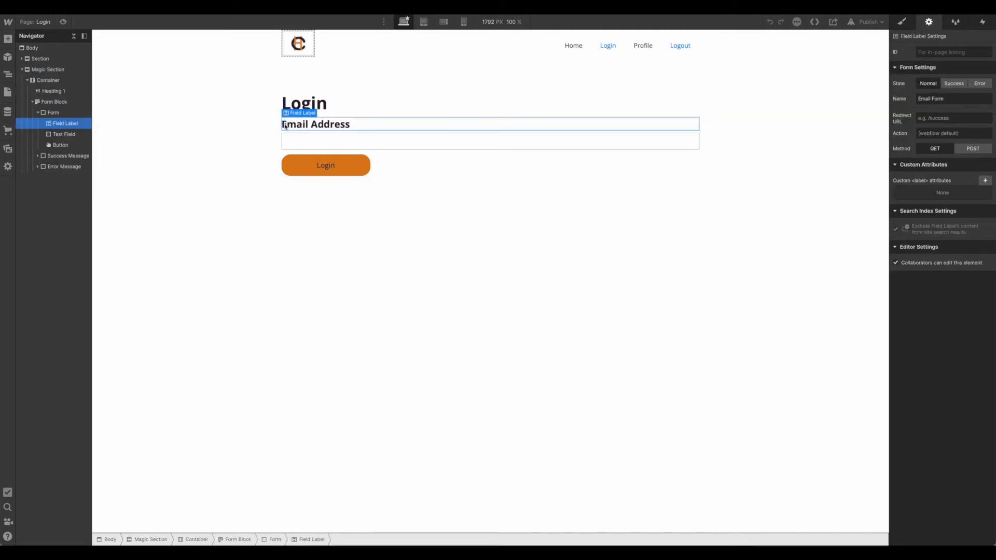
{"action": "left_click", "coordinate": [289, 142]}
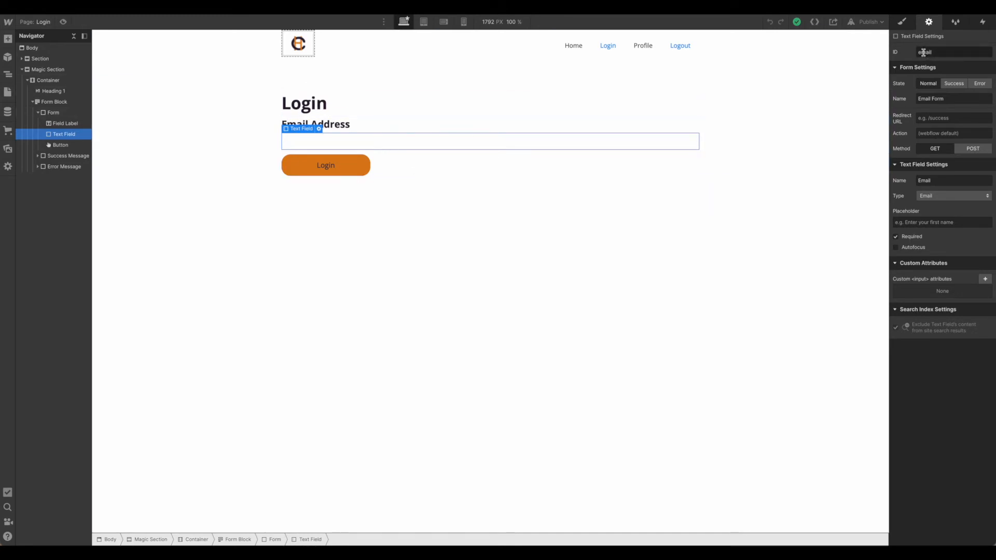
Check the element ID of the Login form's submit button
{"action": "left_click", "coordinate": [363, 172]}
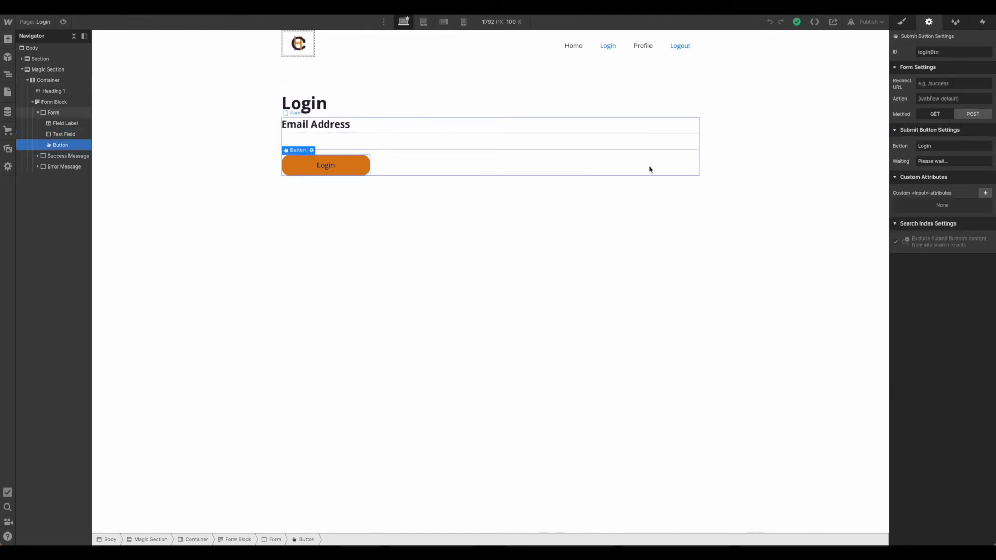
{"action": "left_click", "coordinate": [961, 53]}
{"action": "double_click", "coordinate": [961, 53]}
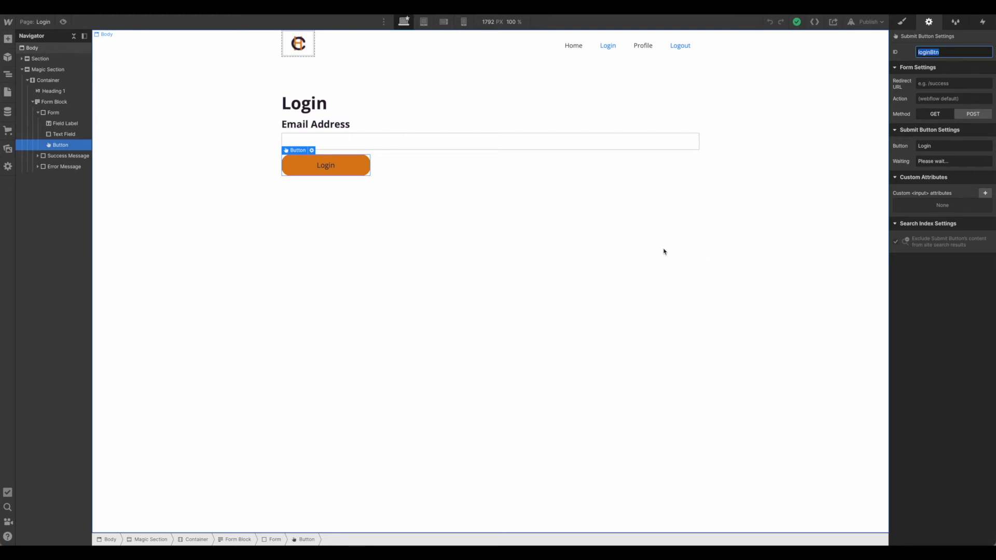
{"action": "left_click", "coordinate": [337, 170]}
Inspect the Login page's heading and Magic Section, and check the Login navigation link's ID inside the Paid Nav symbol
{"action": "left_click", "coordinate": [443, 98]}
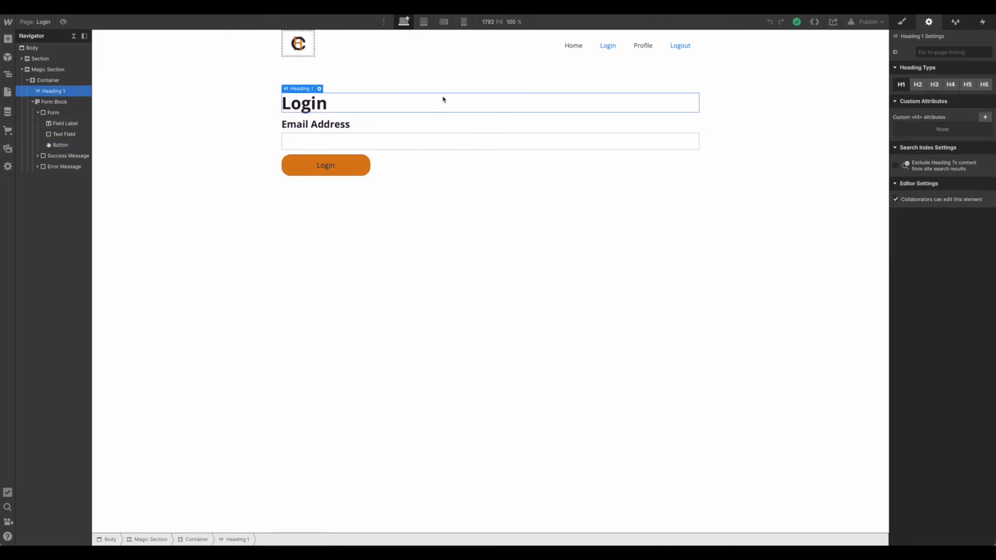
{"action": "left_click", "coordinate": [244, 109]}
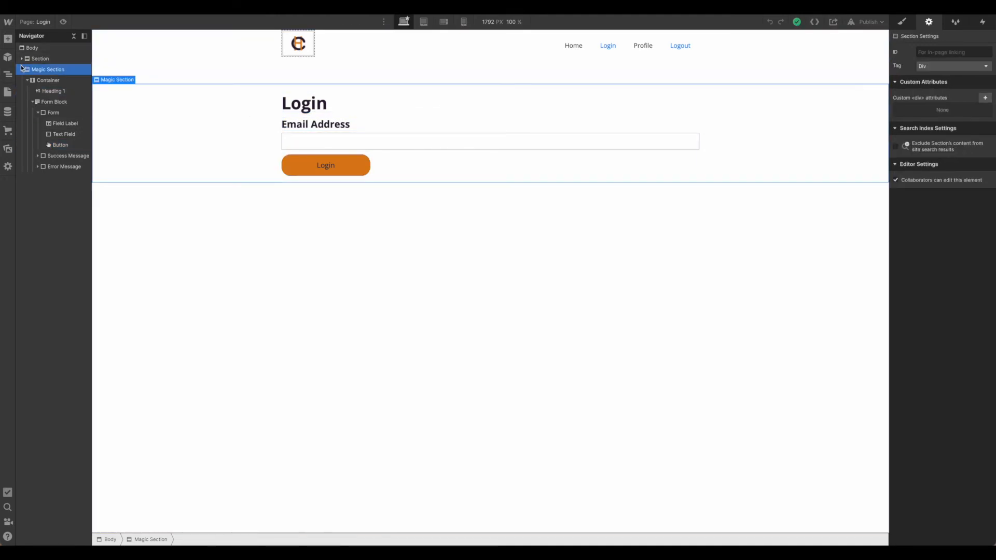
{"action": "left_click", "coordinate": [616, 47]}
{"action": "double_click", "coordinate": [616, 47]}
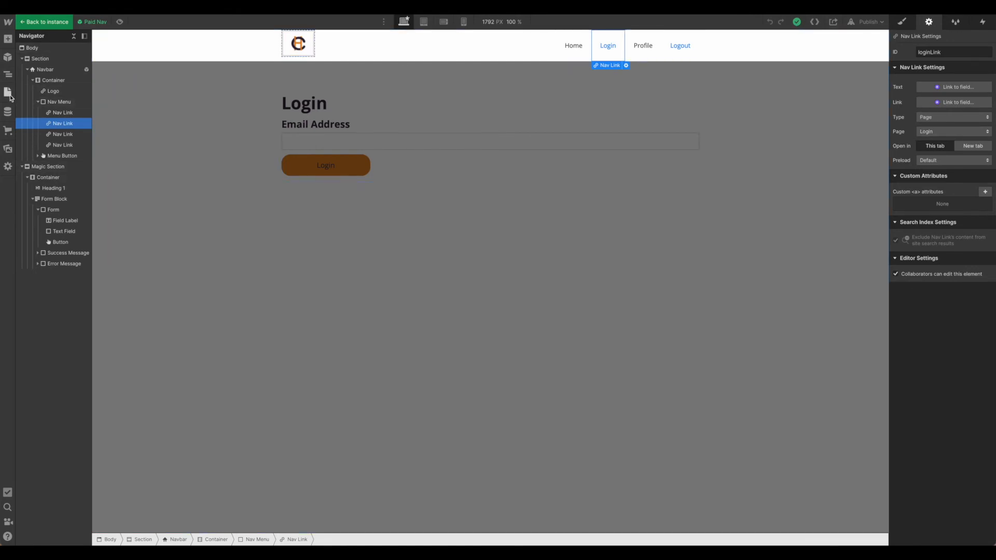
Open the Profile page and inspect its container, Welcome heading and the element ID of the user_email heading
{"action": "left_click", "coordinate": [9, 94]}
{"action": "left_click", "coordinate": [52, 119]}
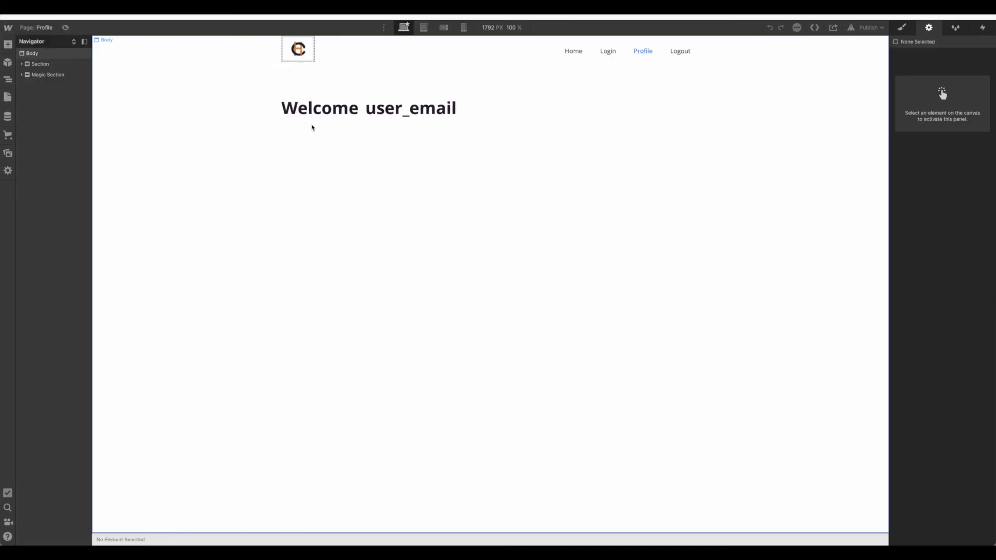
{"action": "left_click", "coordinate": [318, 107]}
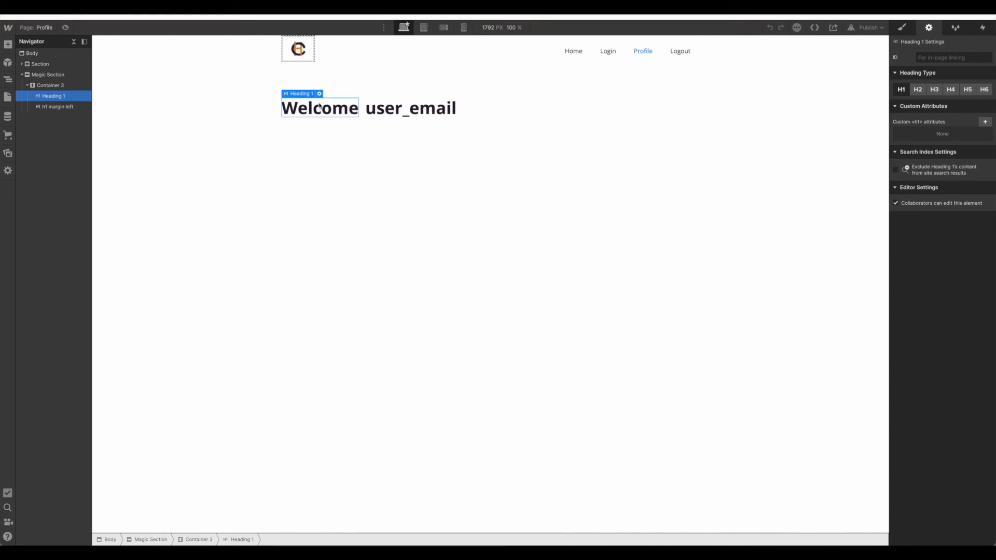
{"action": "left_click", "coordinate": [50, 87]}
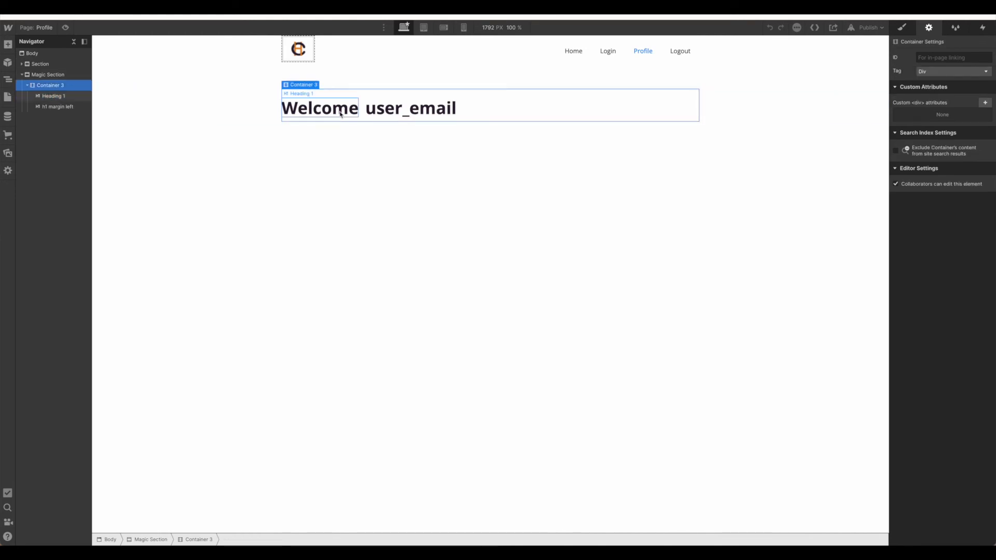
{"action": "left_click", "coordinate": [312, 117]}
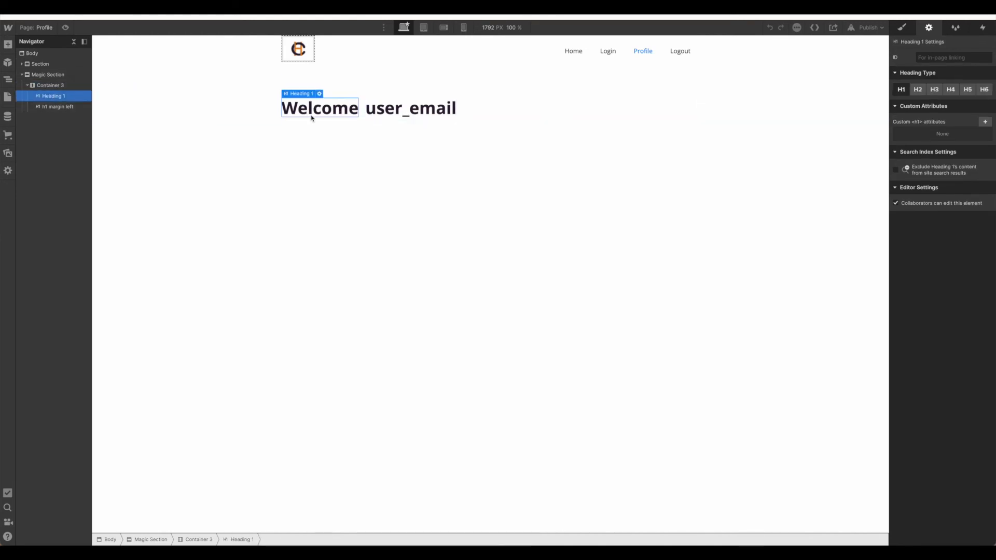
{"action": "left_click", "coordinate": [402, 110]}
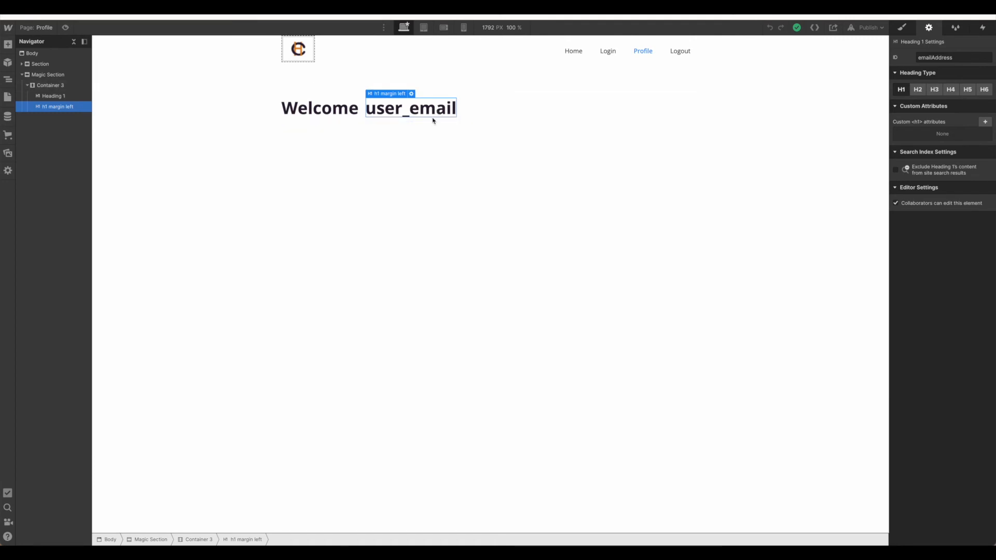
{"action": "double_click", "coordinate": [969, 58]}
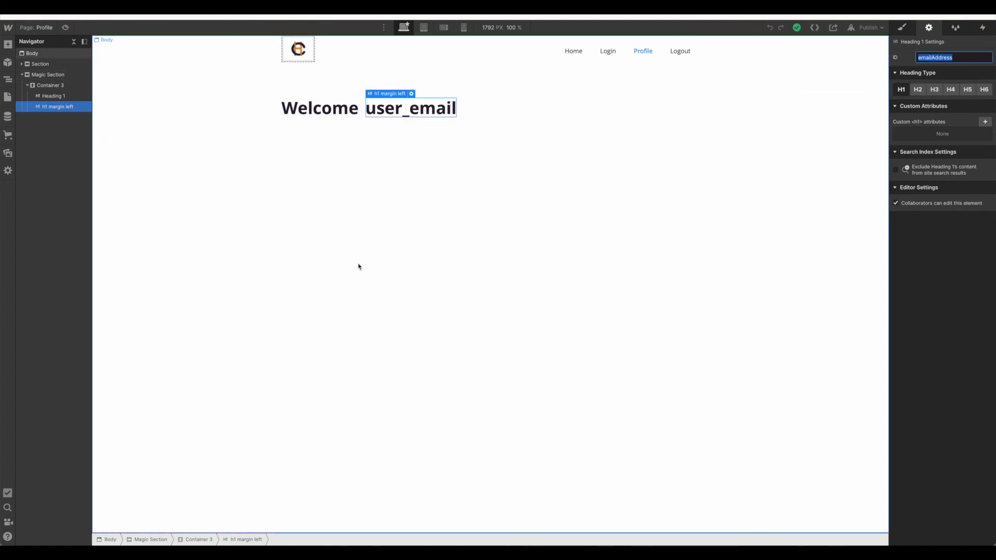
Check the element IDs of the Profile and Logout navigation links from the Profile page
{"action": "double_click", "coordinate": [646, 51]}
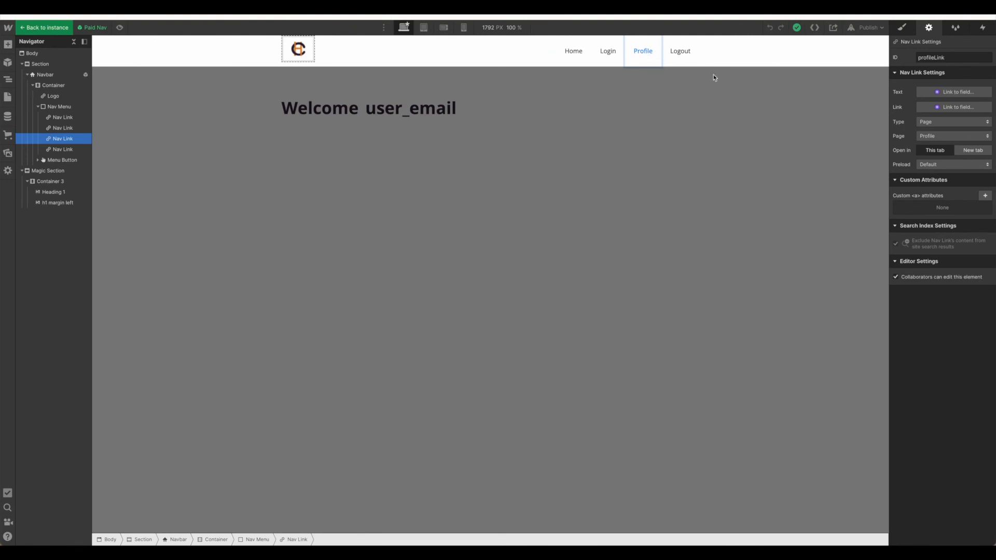
{"action": "left_click", "coordinate": [685, 52]}
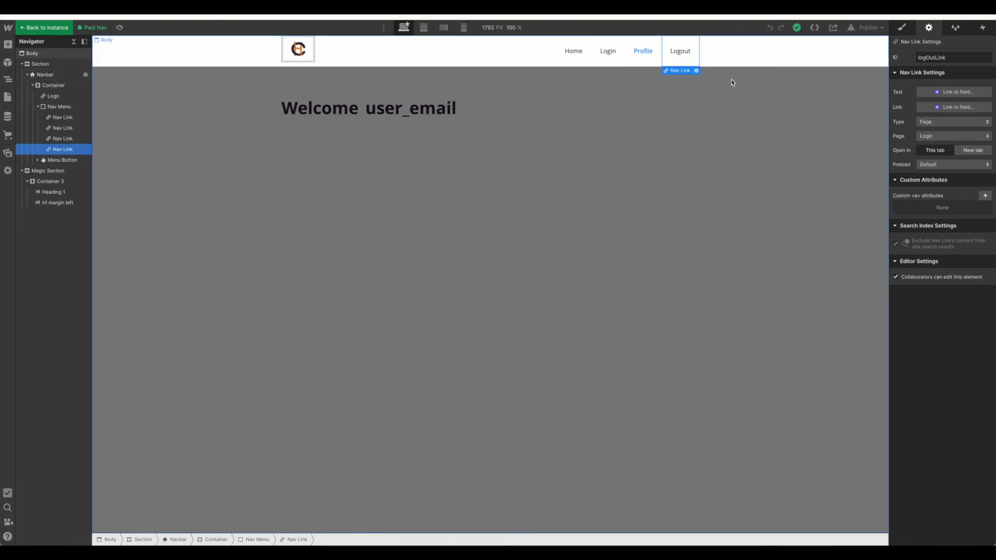